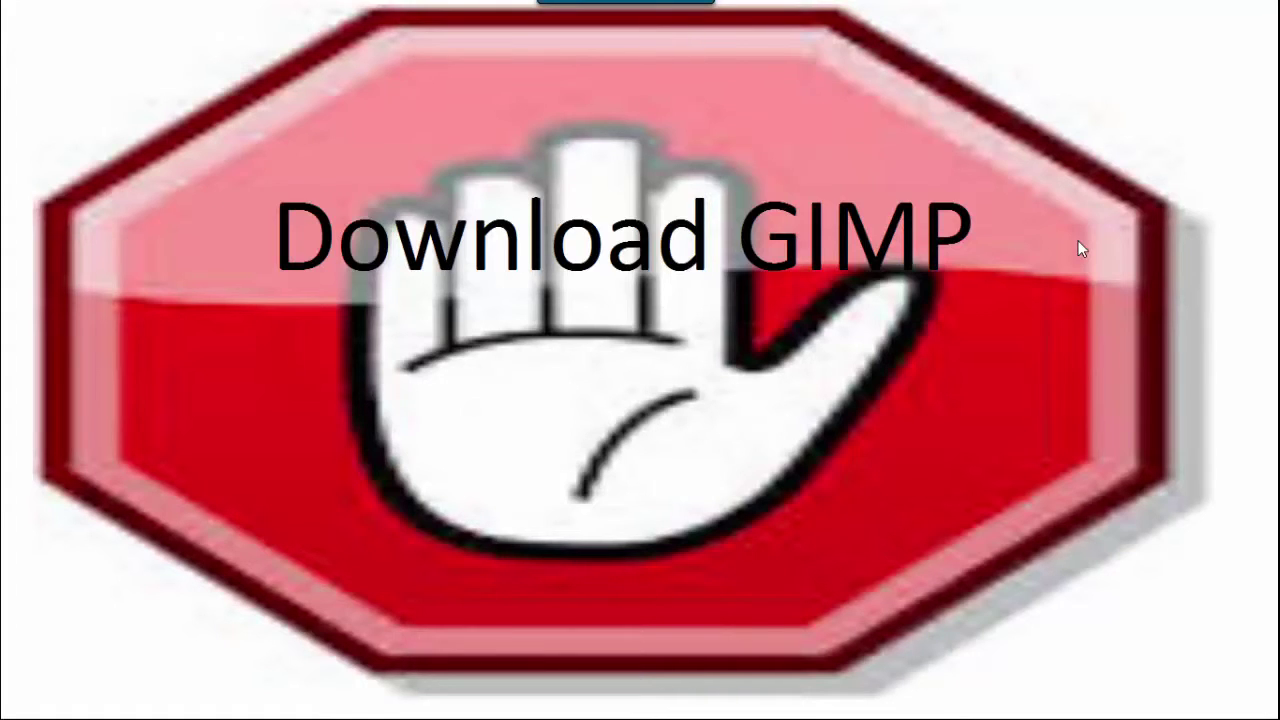
- Advance the slideshow to the Download An Image slide, with GIMP still empty
click(1078, 240)
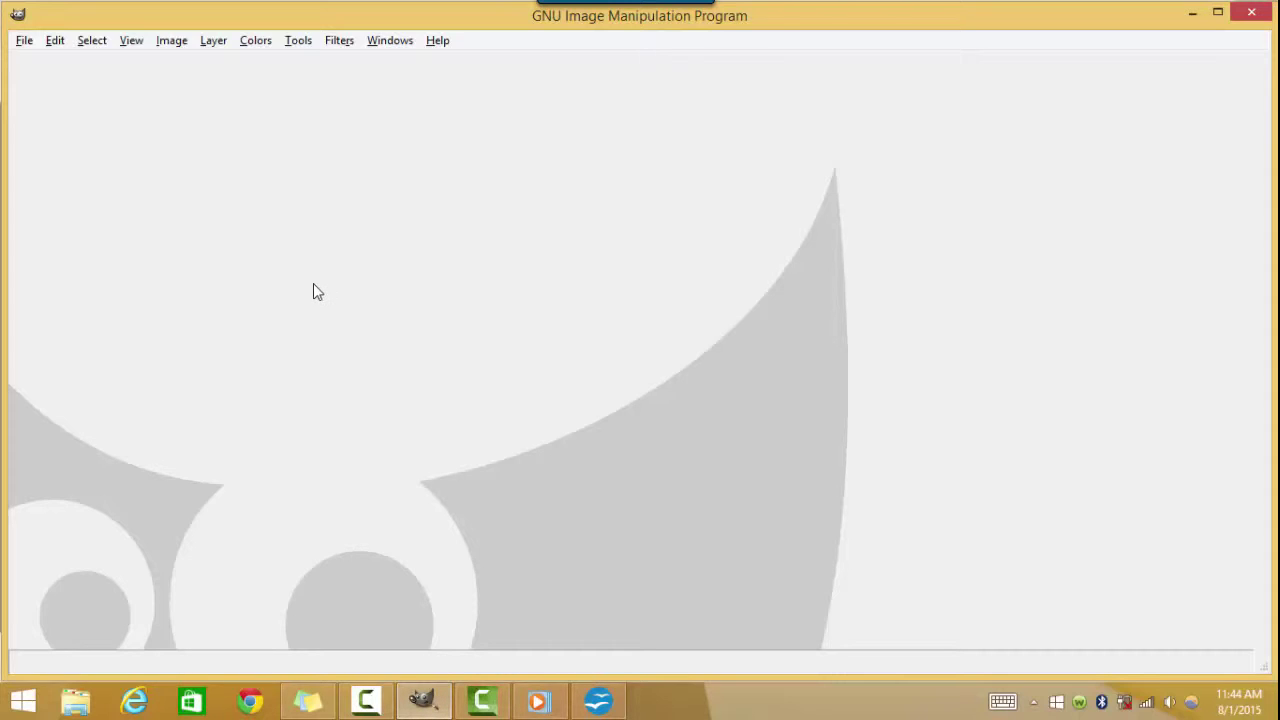
- Open gimp-logo.jpg from the Project3 folder
click(24, 41)
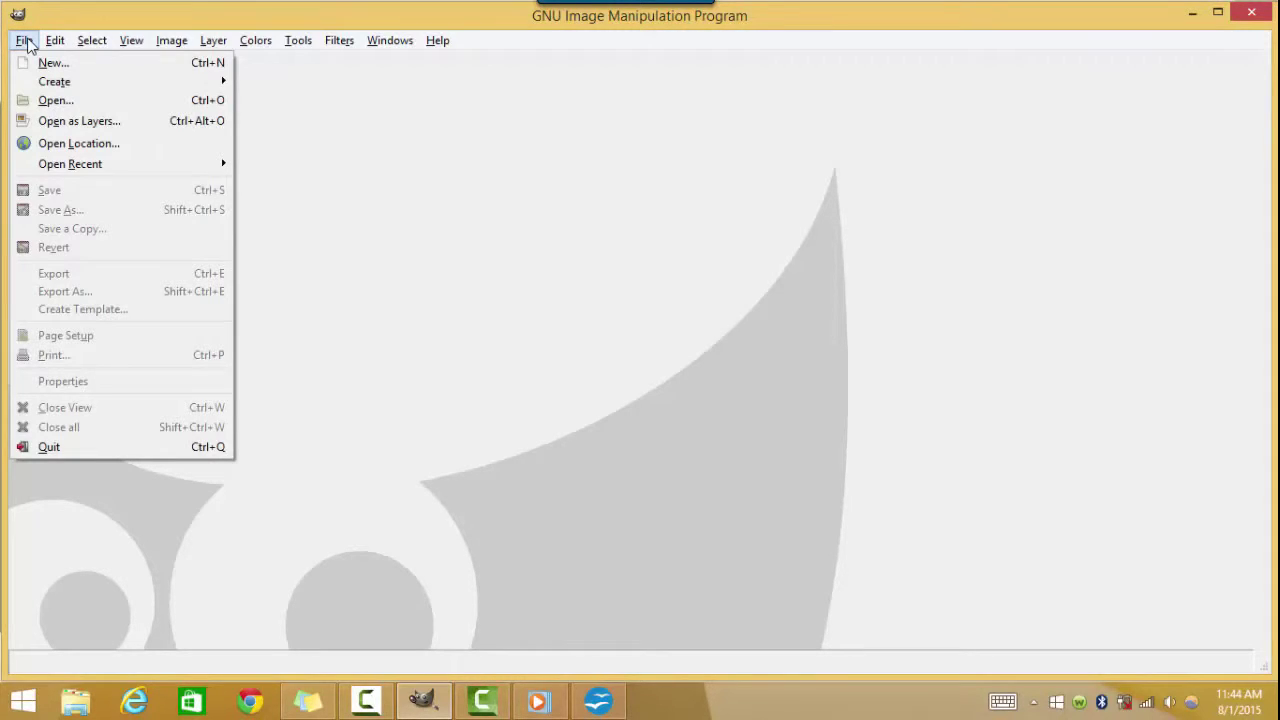
click(57, 102)
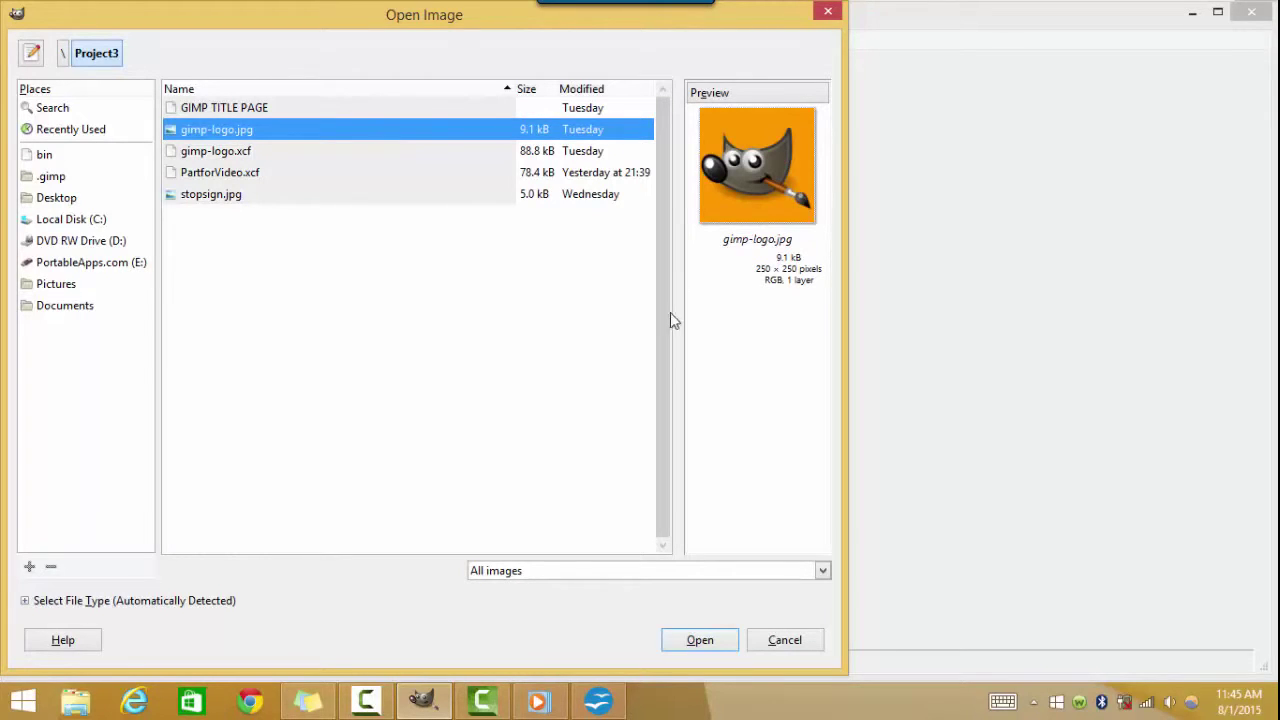
click(702, 642)
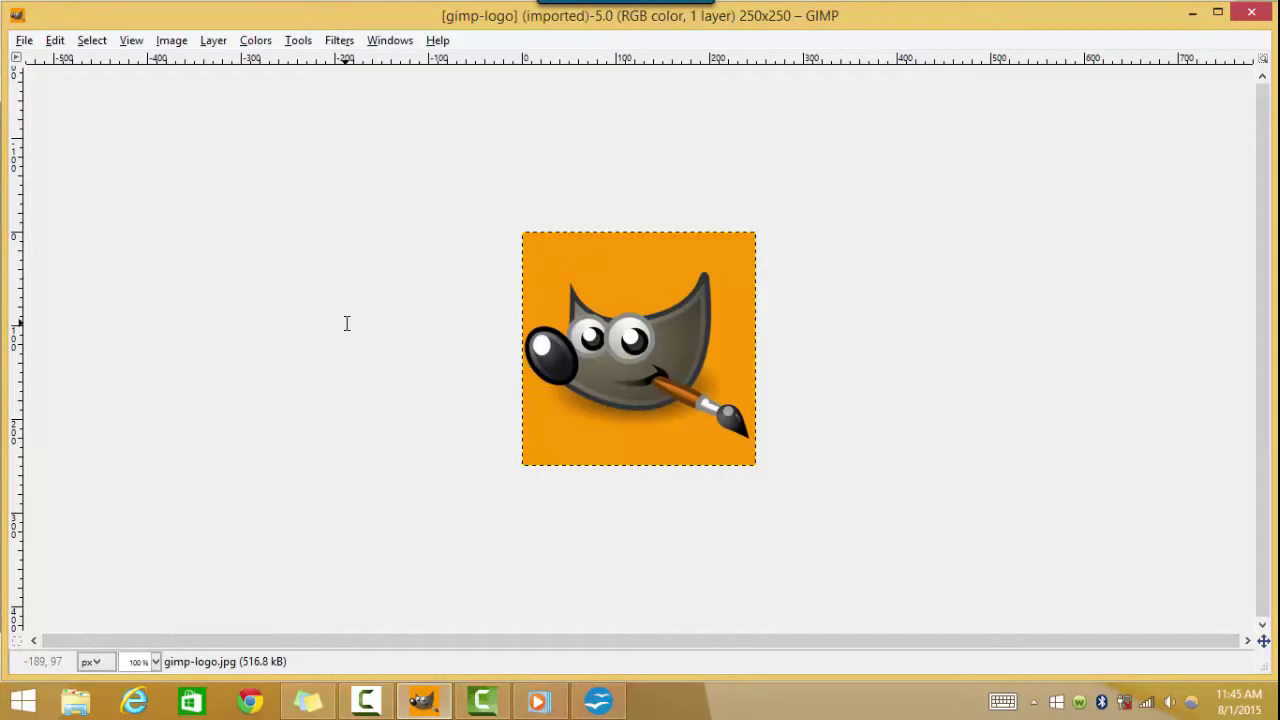
- Draw a 191×33 Sans 18 px text box across the top of the logo
click(300, 41)
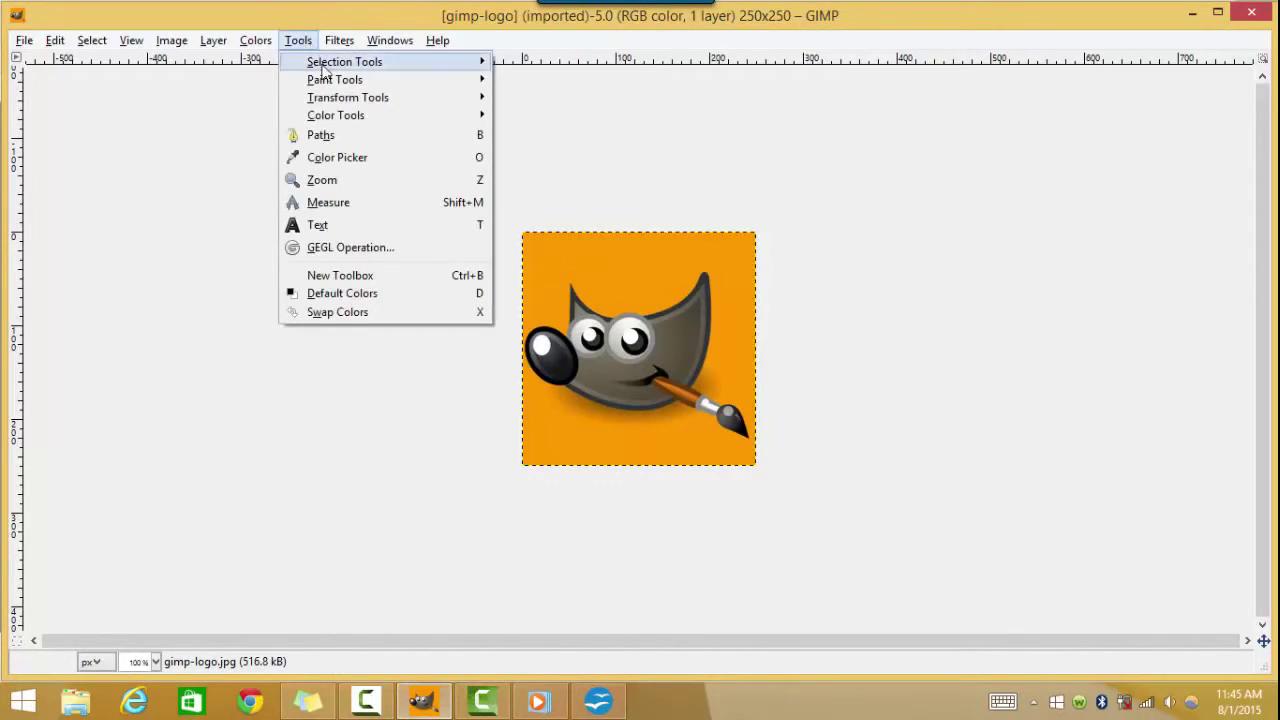
click(313, 230)
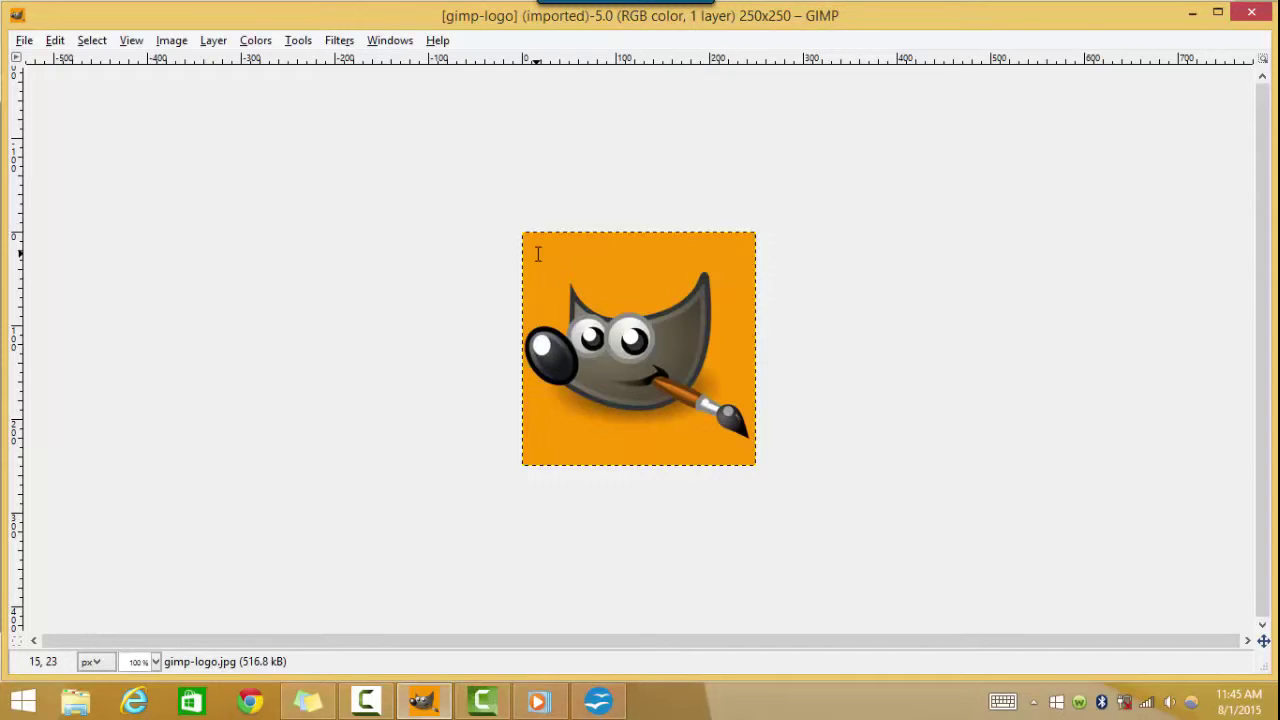
drag(536, 247, 717, 281)
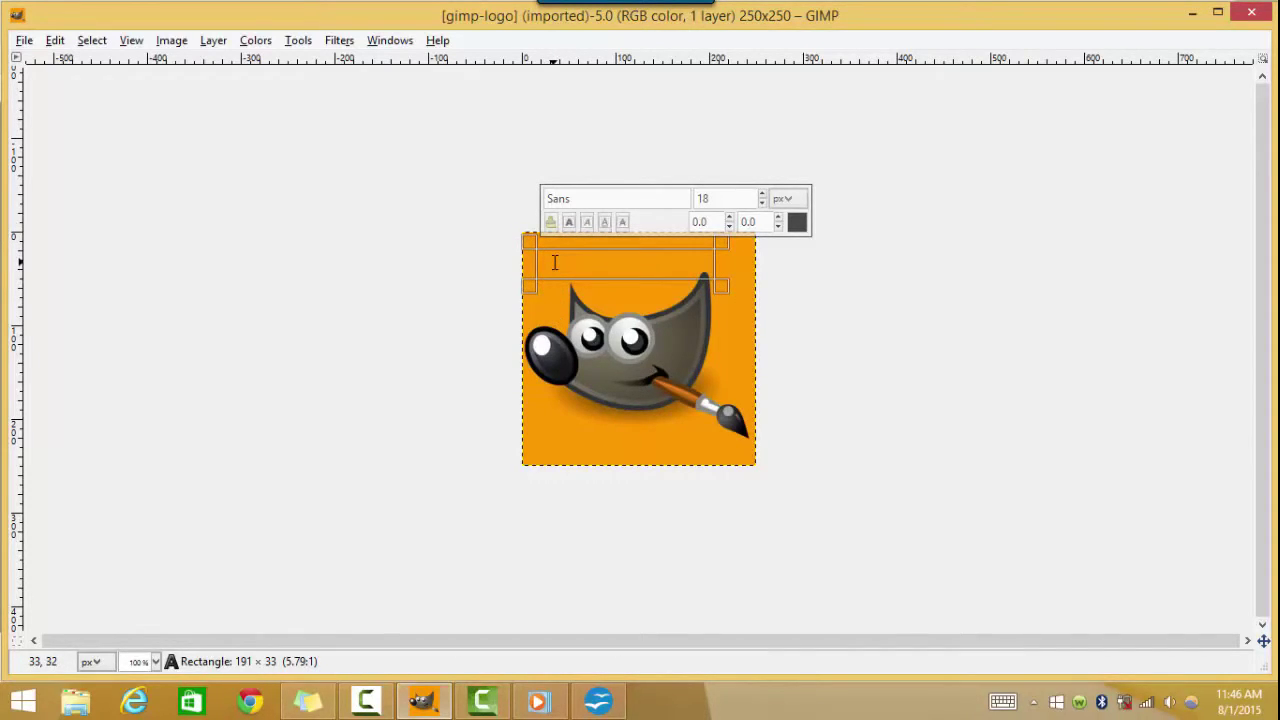
- Type 'GIMP' into the text box, keeping it on the first line
text(G)
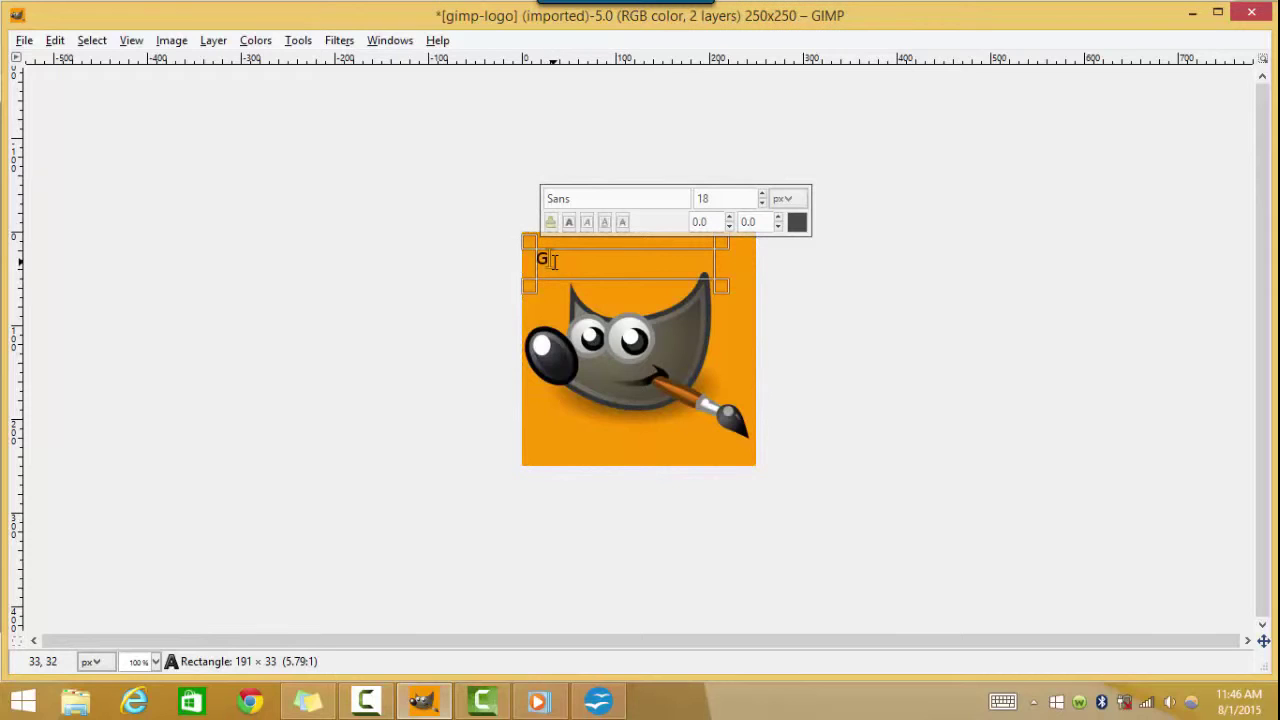
text(IMP)
drag(584, 258, 540, 260)
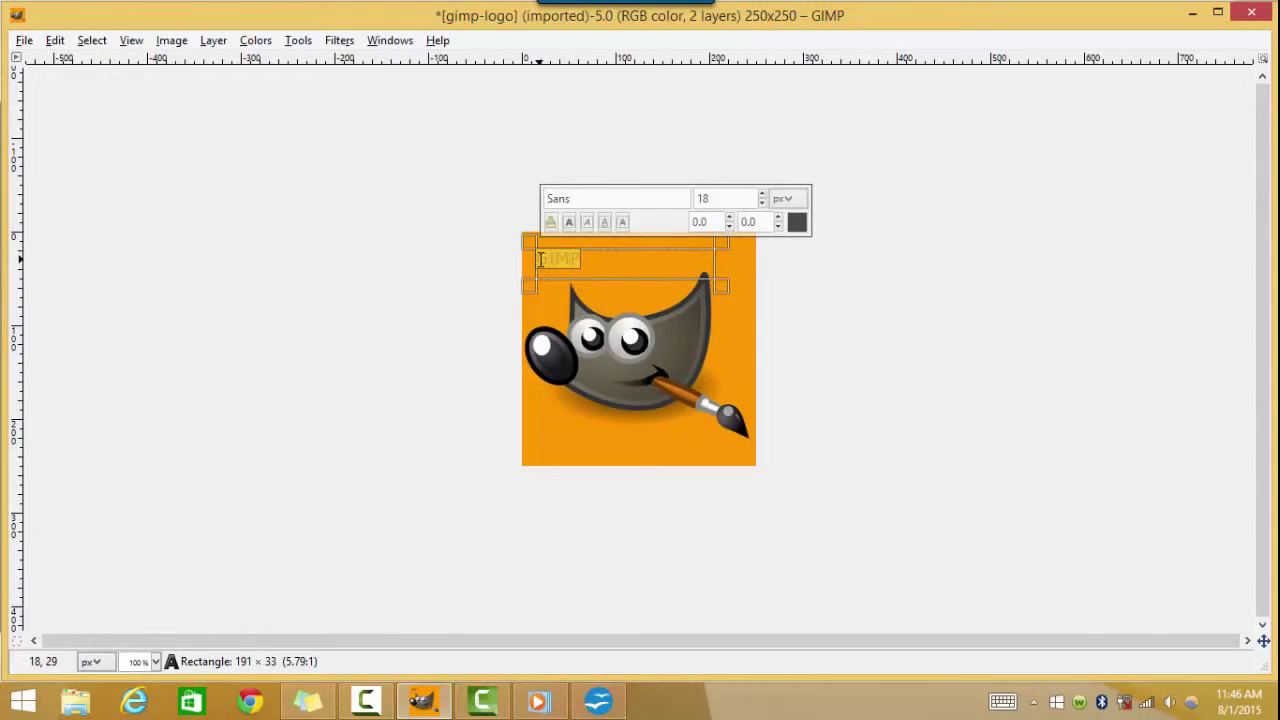
click(541, 268)
key(Return)
key(BackSpace)
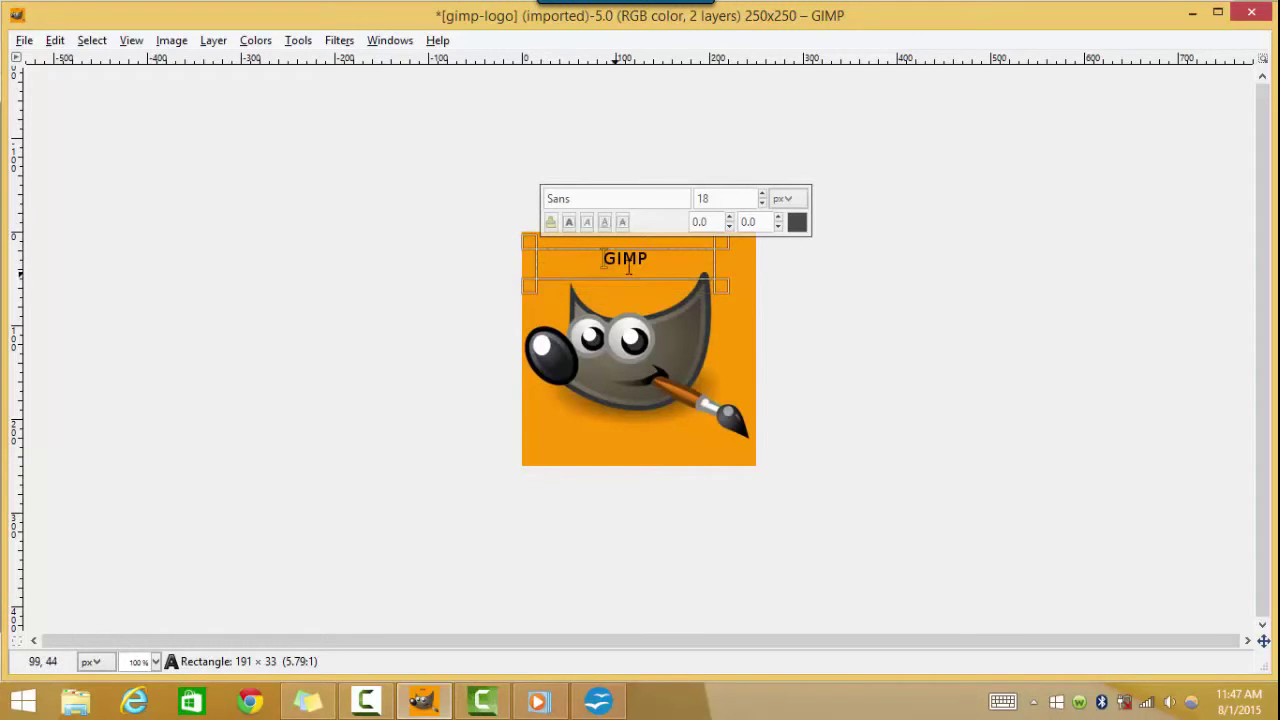
- Enlarge the selected GIMP text from 18 px to 25 px
drag(591, 264, 648, 260)
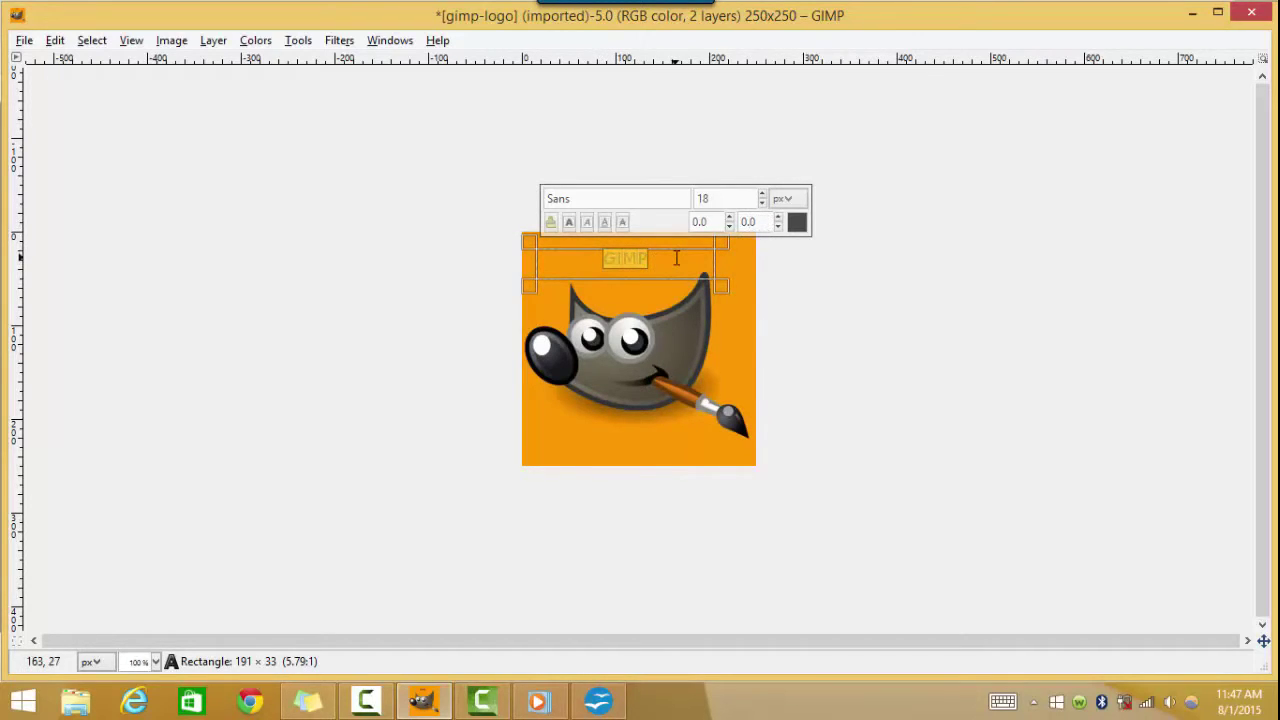
click(762, 196)
click(762, 196)
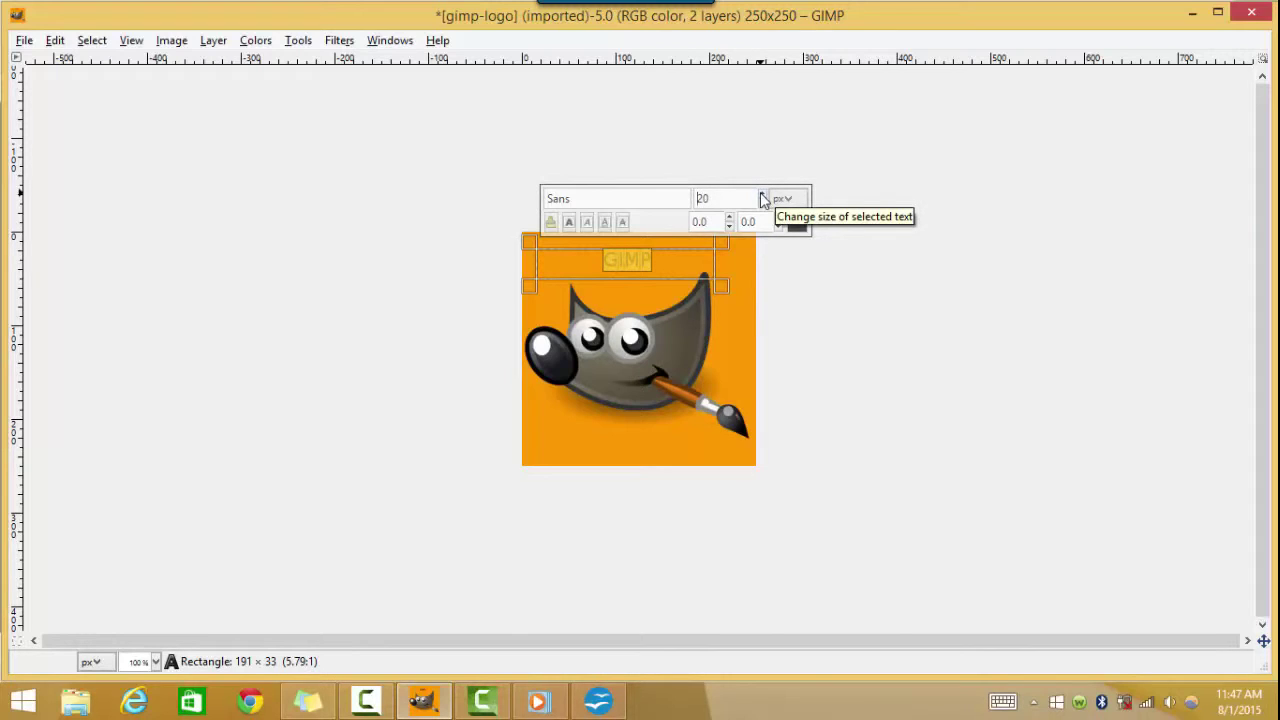
click(762, 196)
click(762, 196)
click(762, 196)
click(762, 196)
click(762, 196)
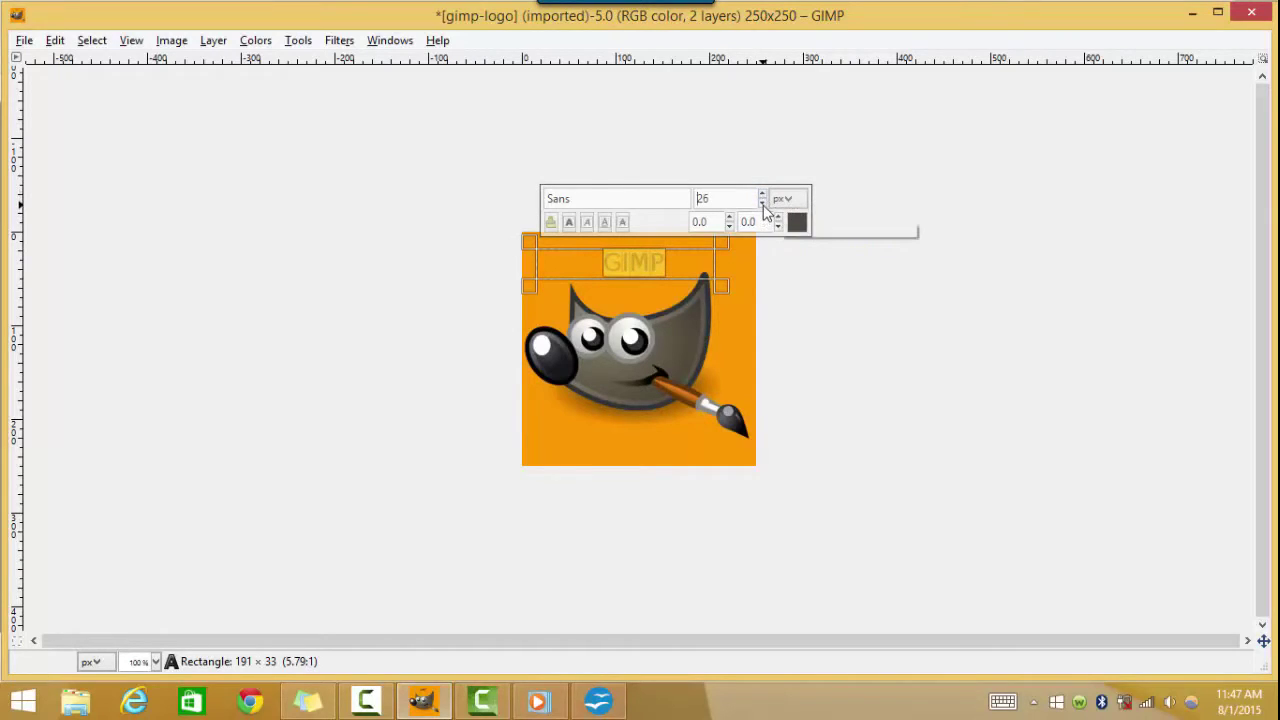
click(763, 205)
click(763, 205)
click(763, 205)
click(763, 205)
click(763, 205)
click(763, 205)
click(763, 205)
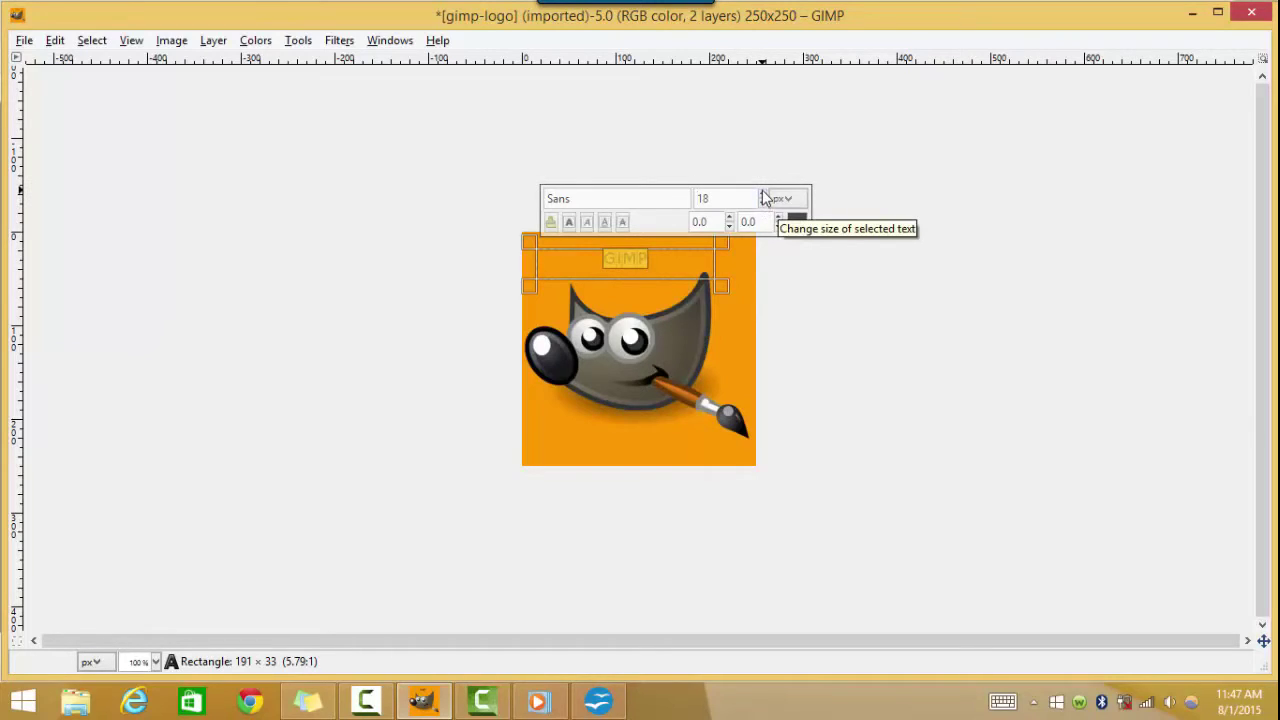
click(763, 194)
click(763, 194)
click(763, 194)
click(763, 194)
click(763, 194)
click(763, 194)
click(763, 194)
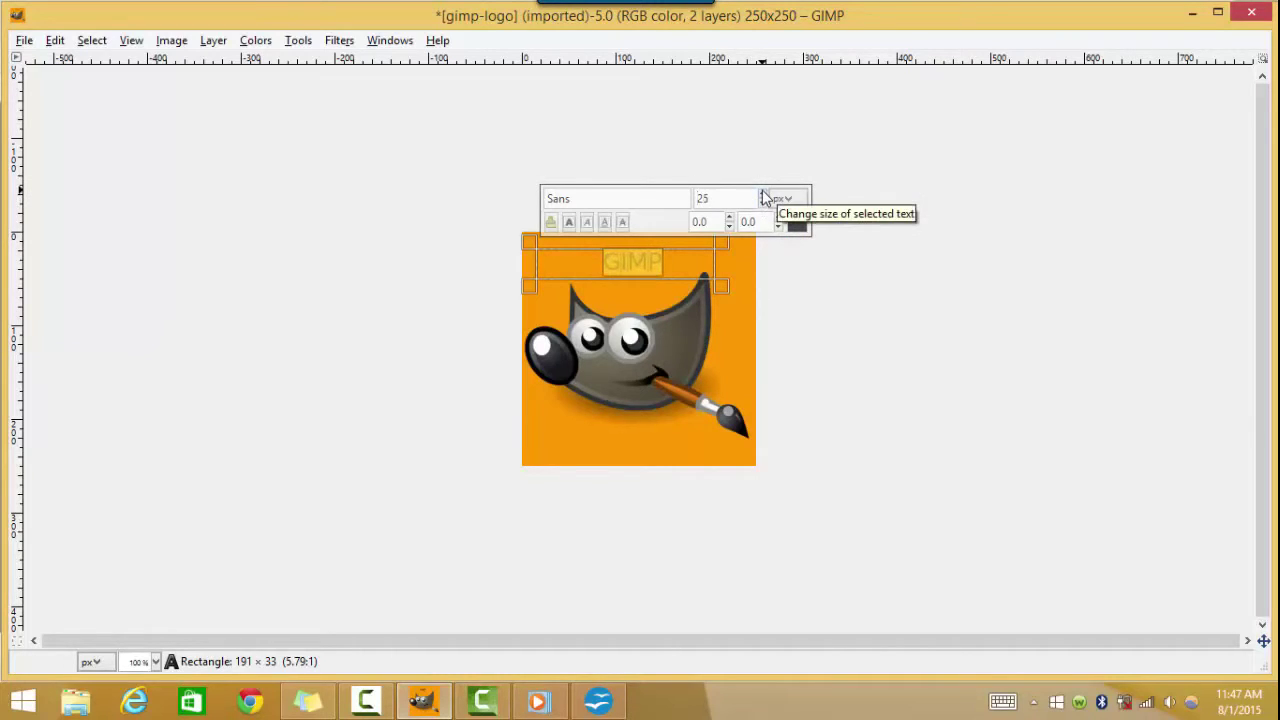
- Reopen the GIMP text layer and select the letters of the word
click(675, 293)
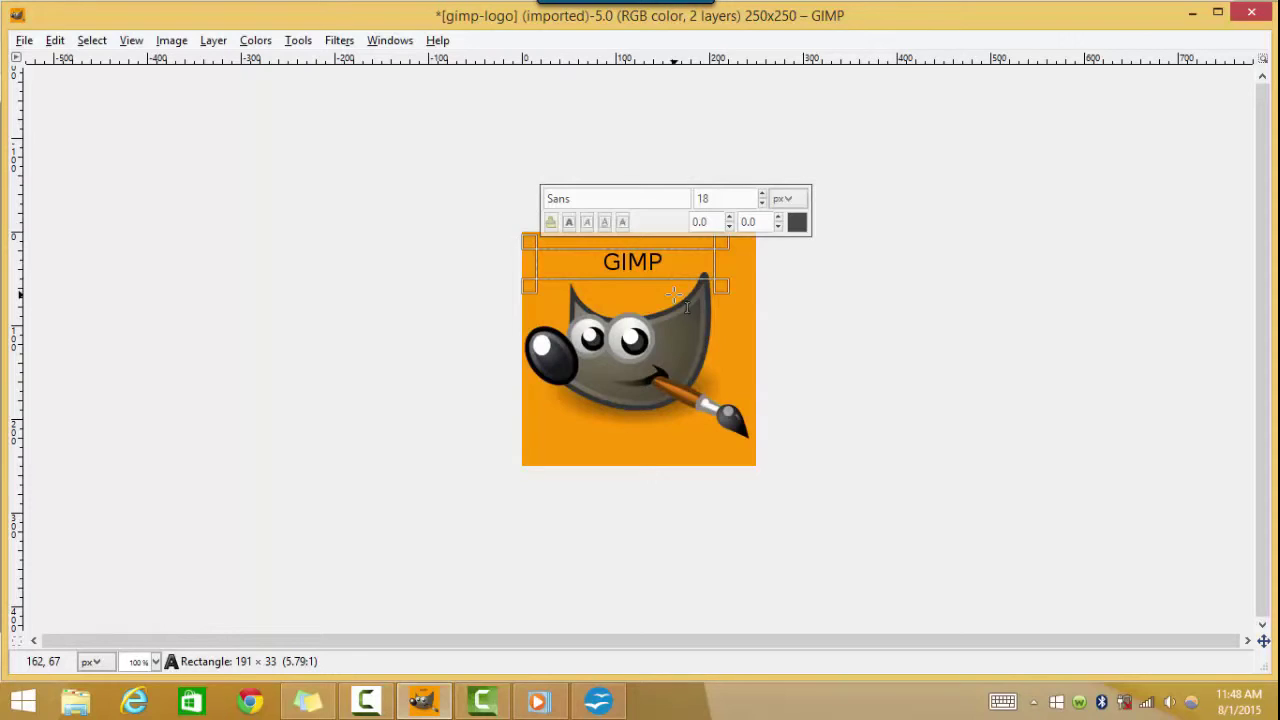
click(604, 262)
drag(604, 262, 656, 263)
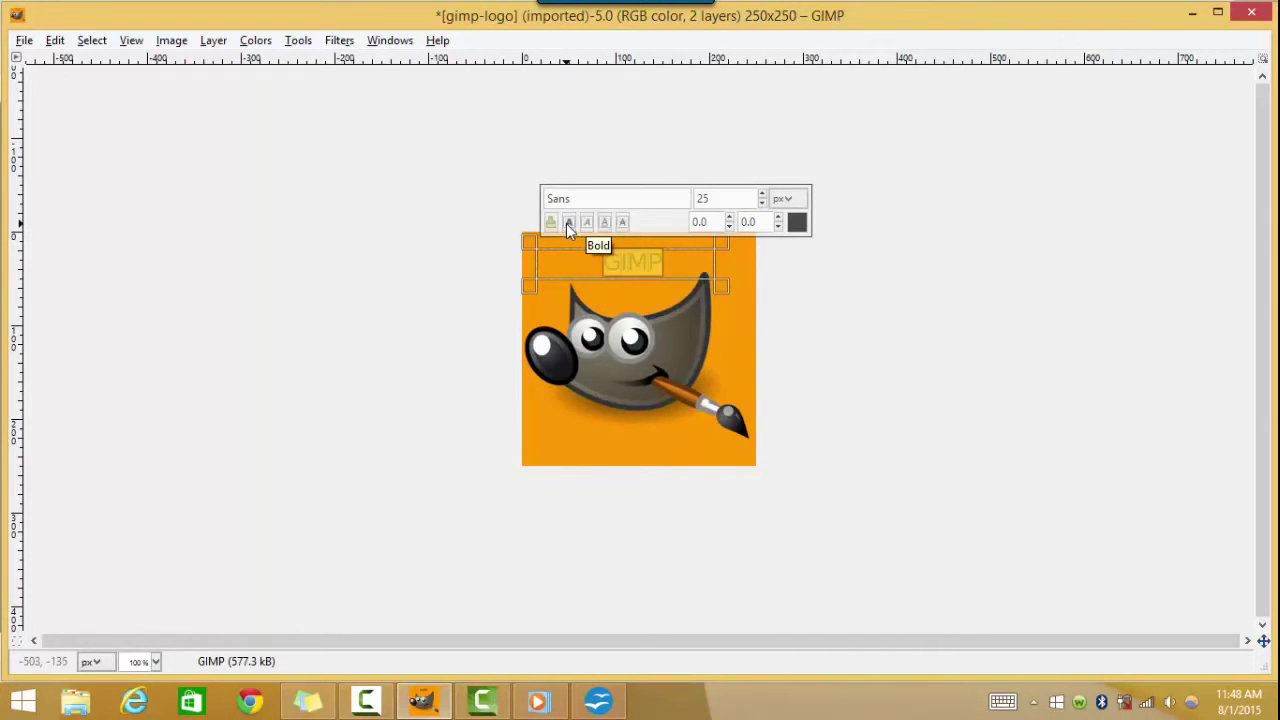
- Make GIMP bold and tighten its text box
click(566, 223)
drag(630, 292, 661, 288)
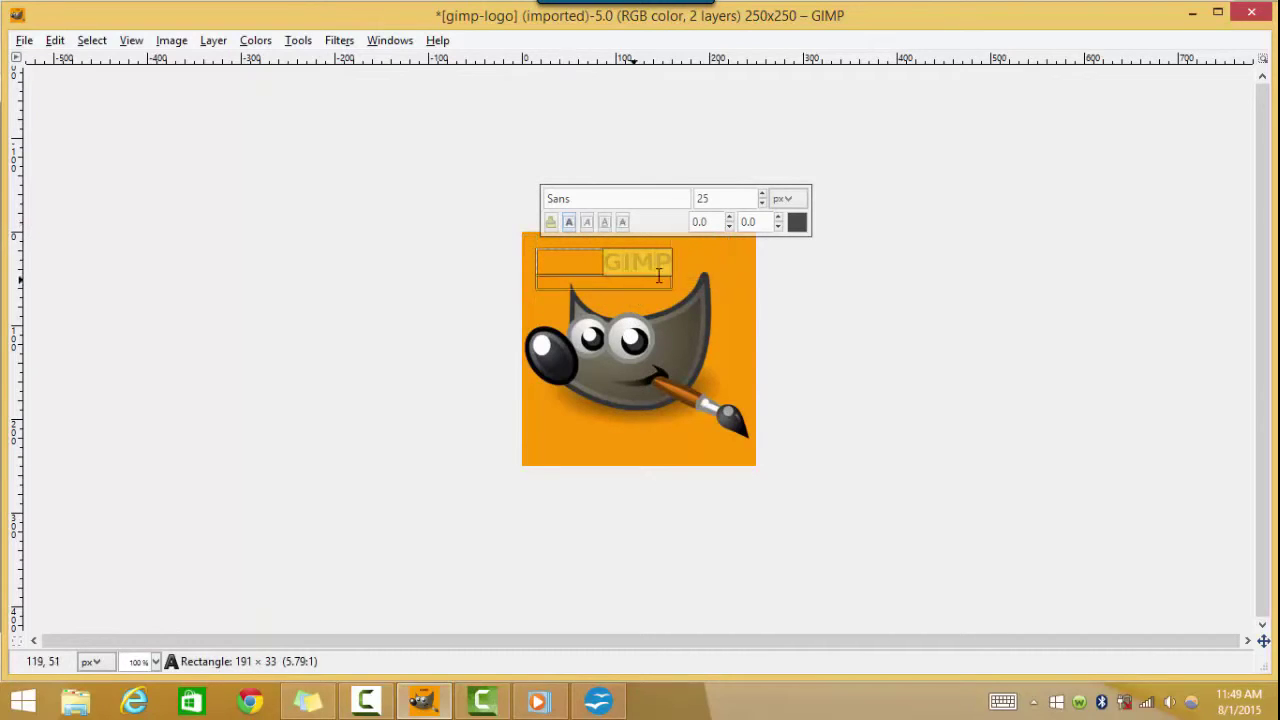
click(704, 258)
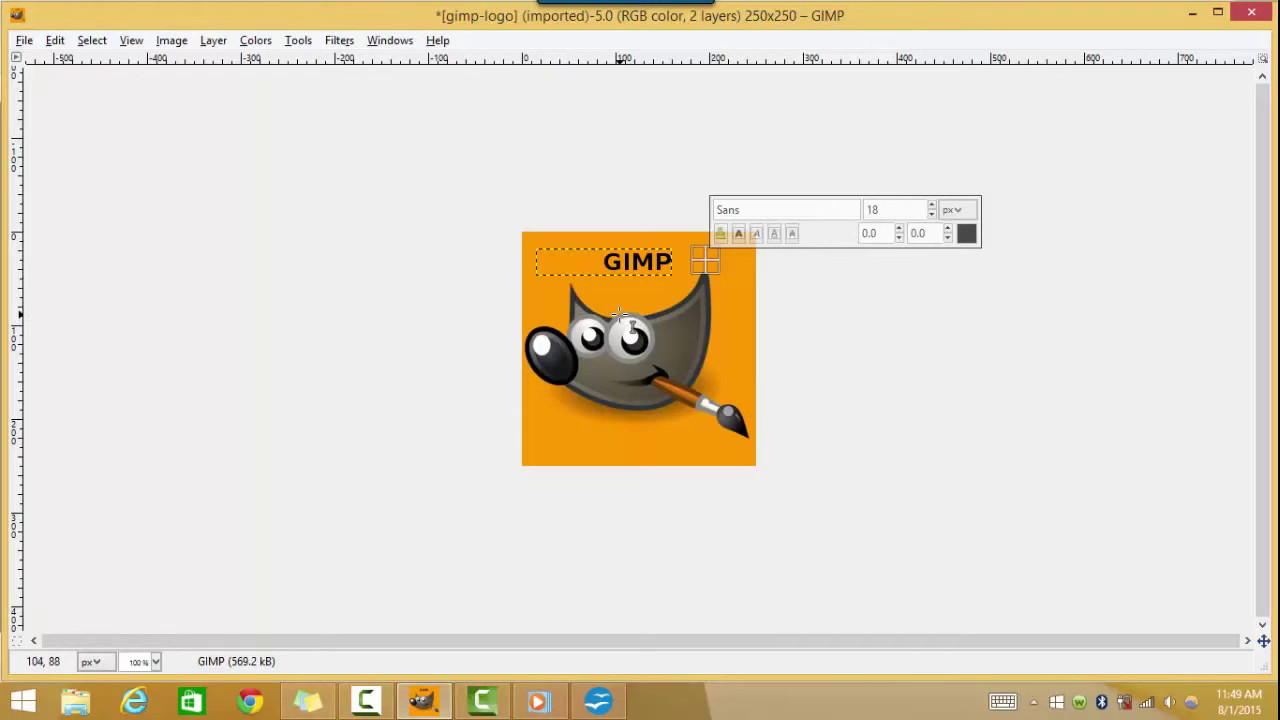
- Reselect the whole word GIMP for further styling
click(602, 256)
drag(603, 256, 661, 256)
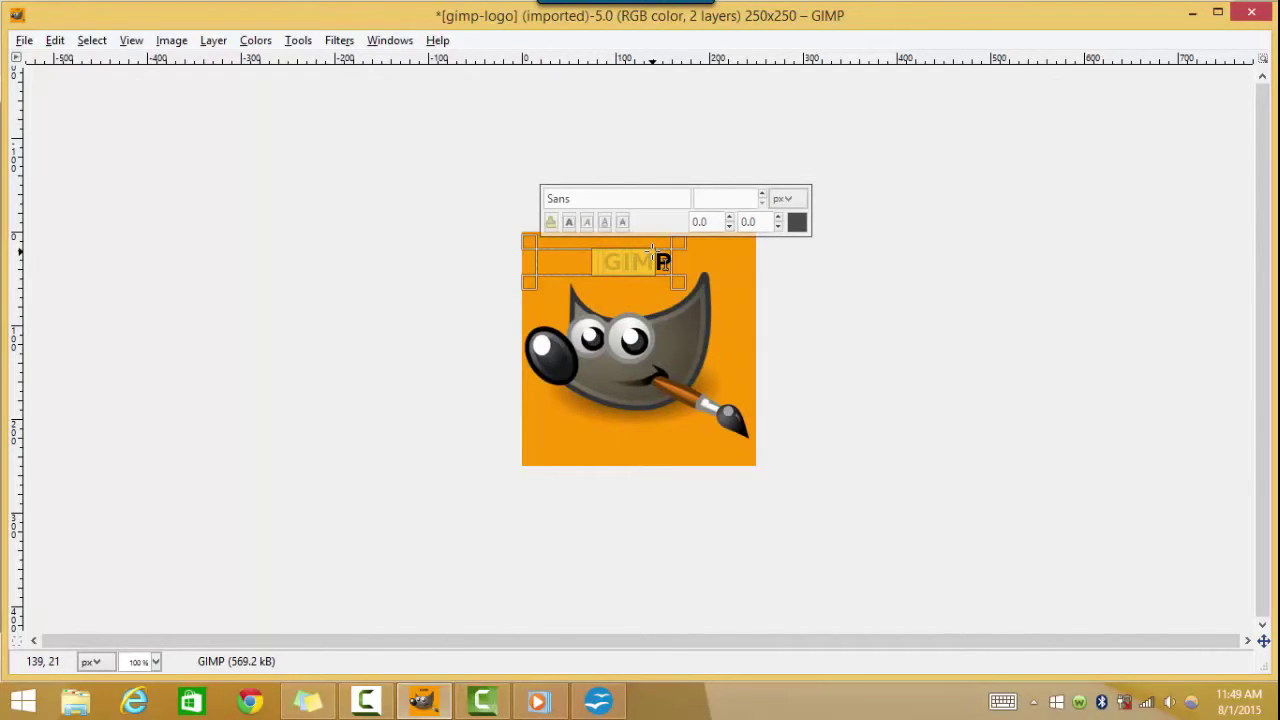
drag(661, 258, 680, 261)
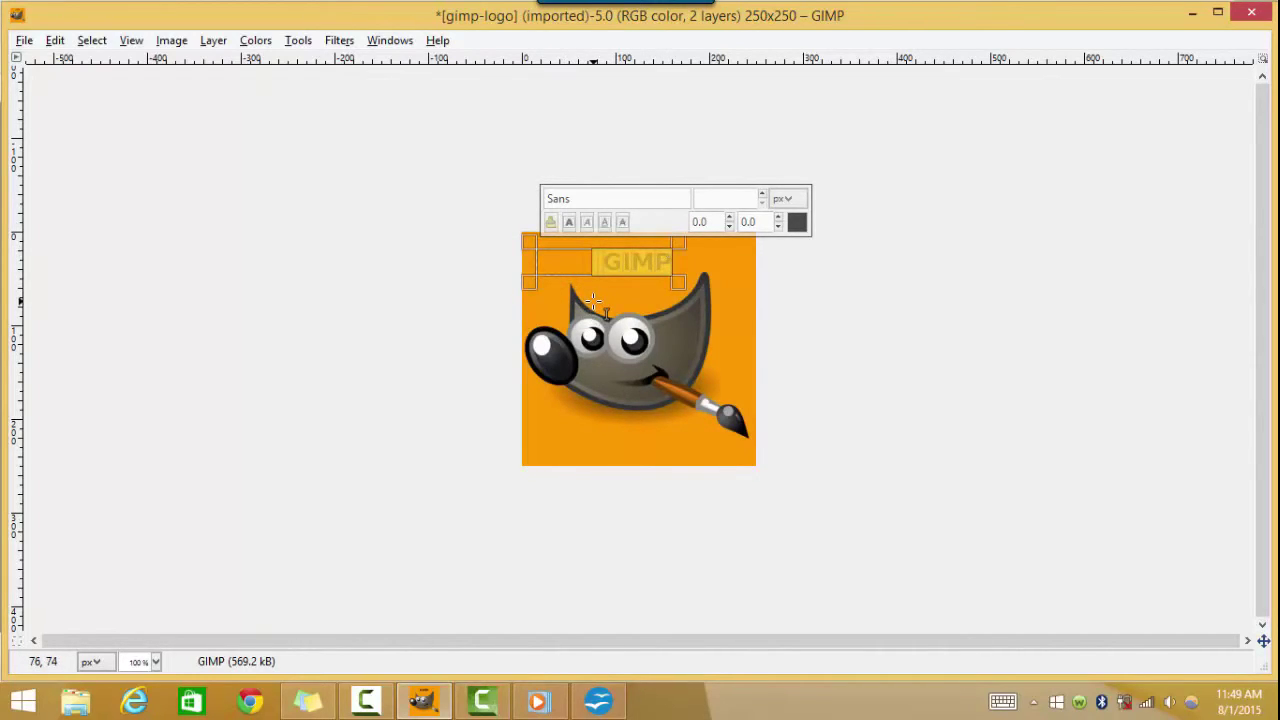
- Make GIMP italic, then reselect the word and apply underline
click(587, 223)
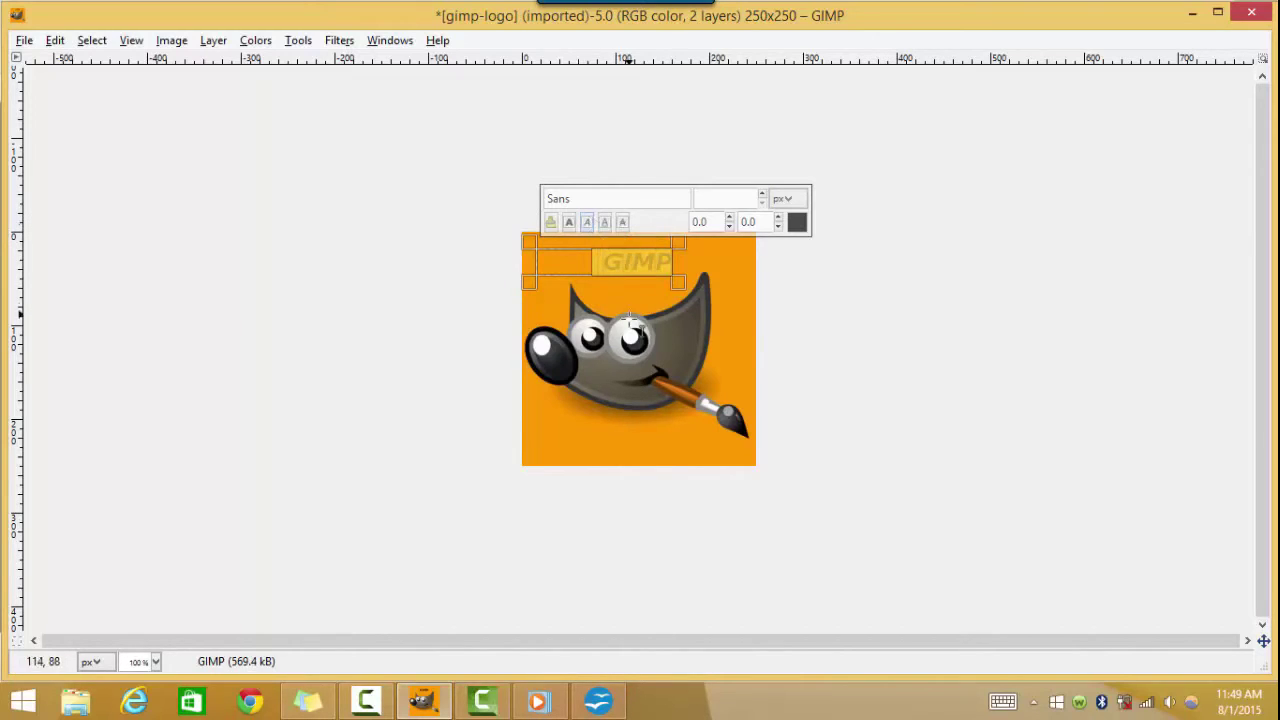
click(624, 298)
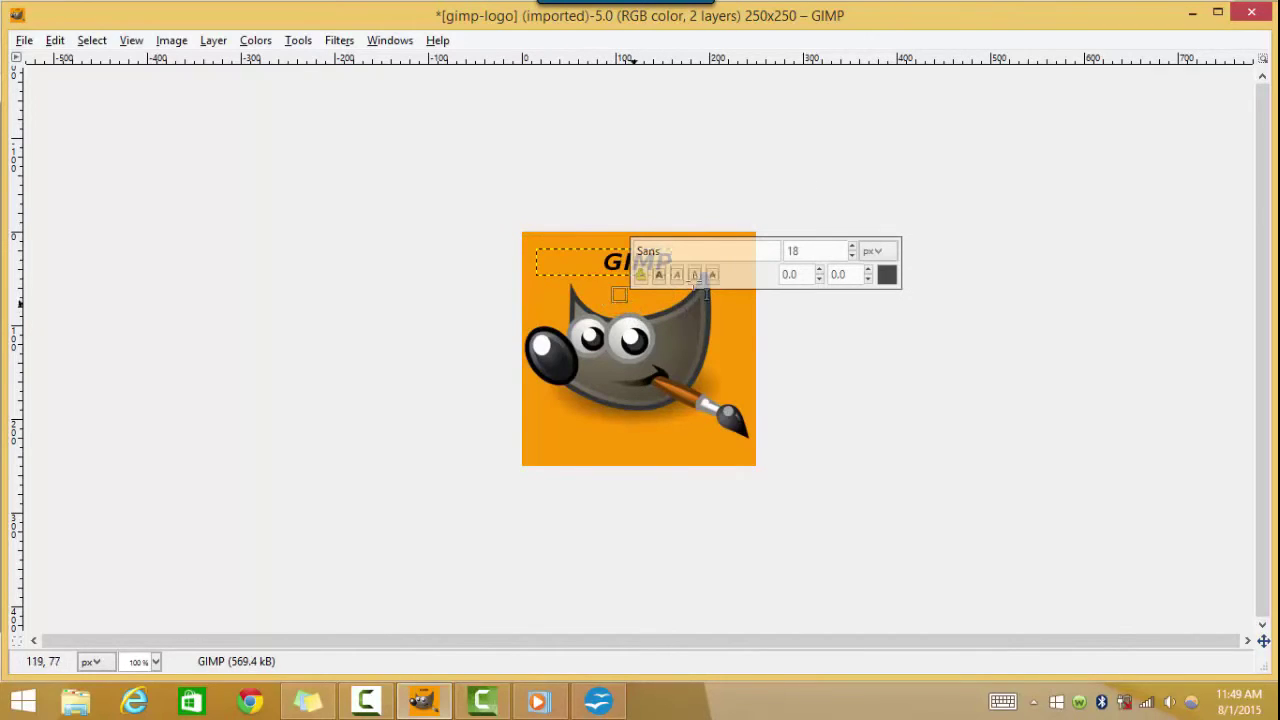
click(678, 160)
click(580, 258)
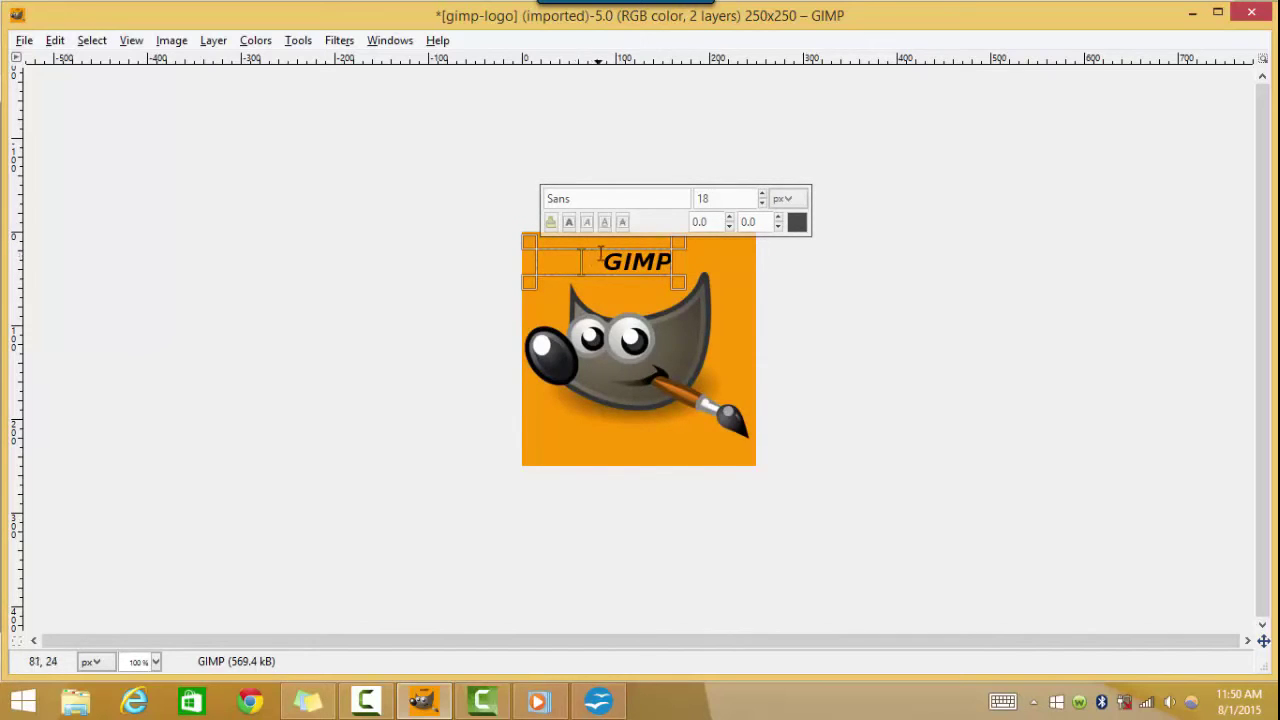
drag(604, 262, 670, 263)
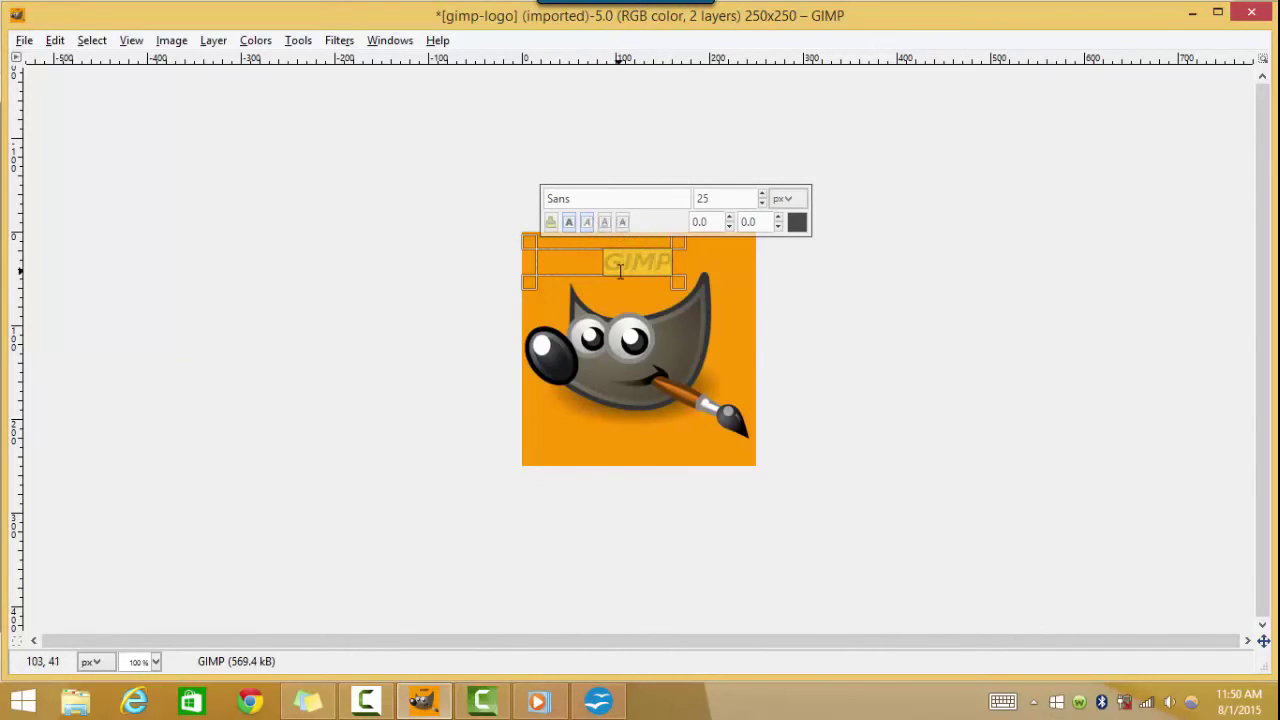
click(601, 226)
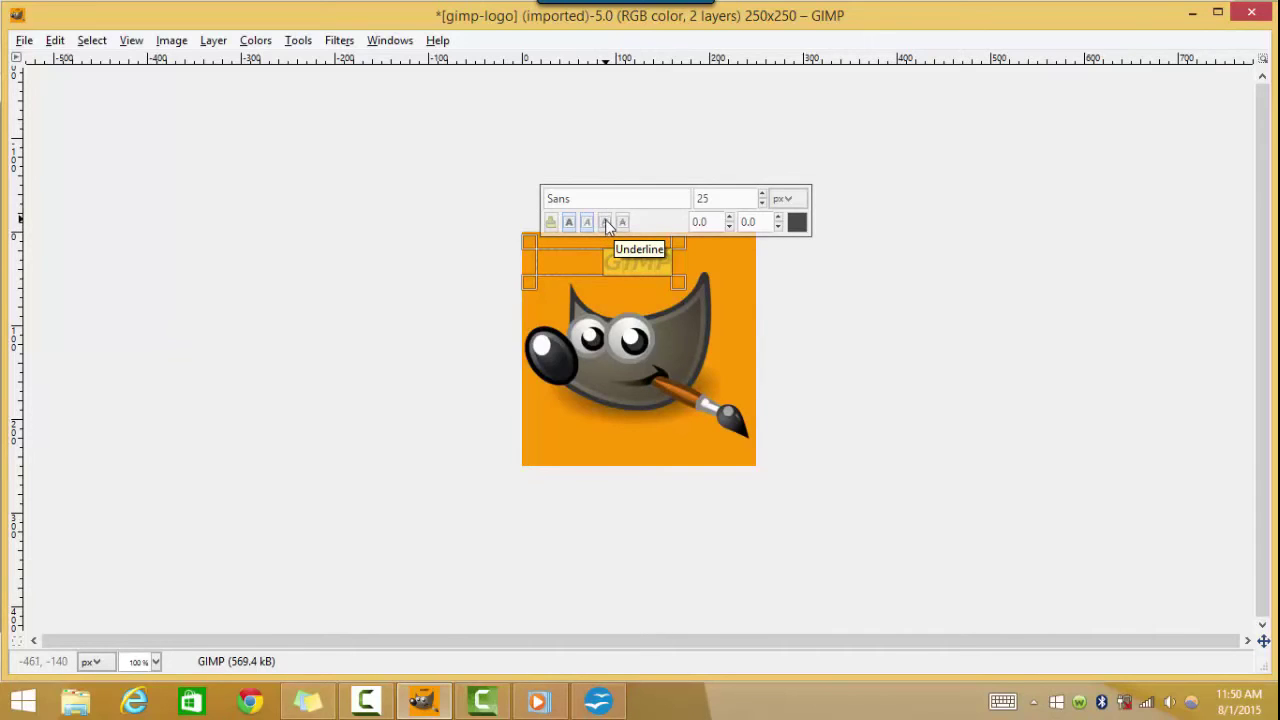
- Remove the underline from GIMP and commit the bold italic text layer
click(606, 224)
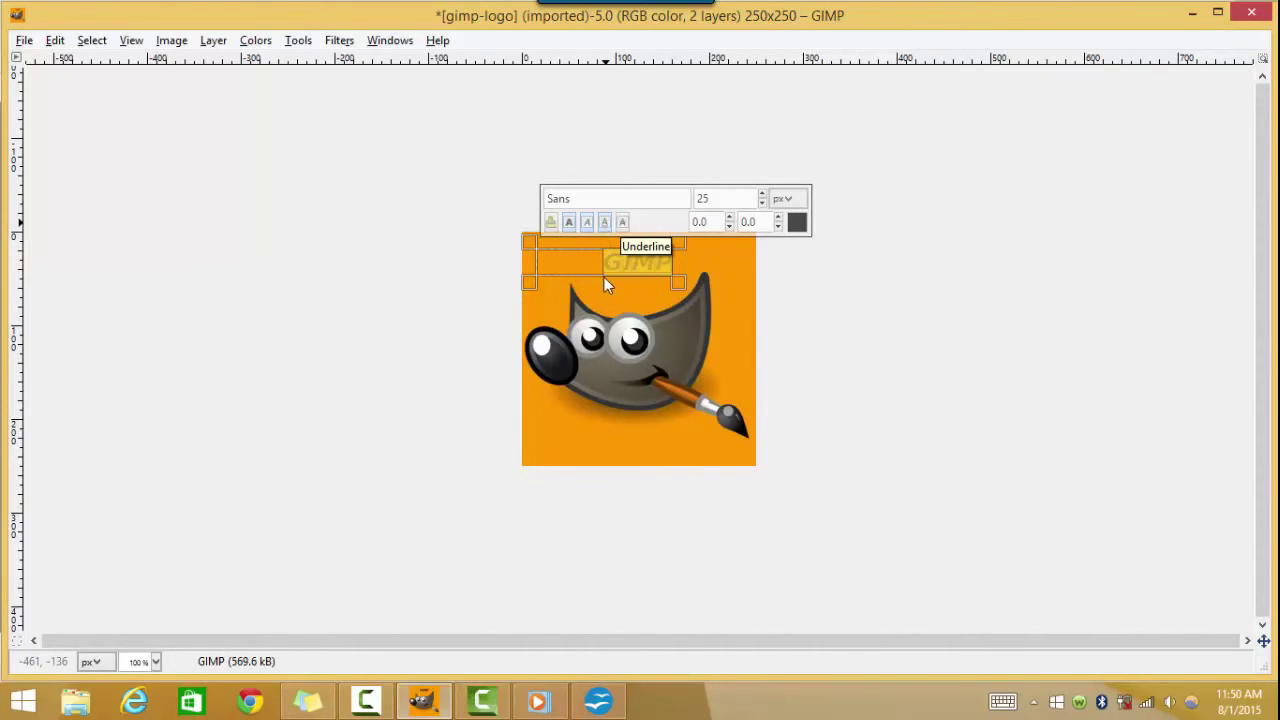
click(768, 274)
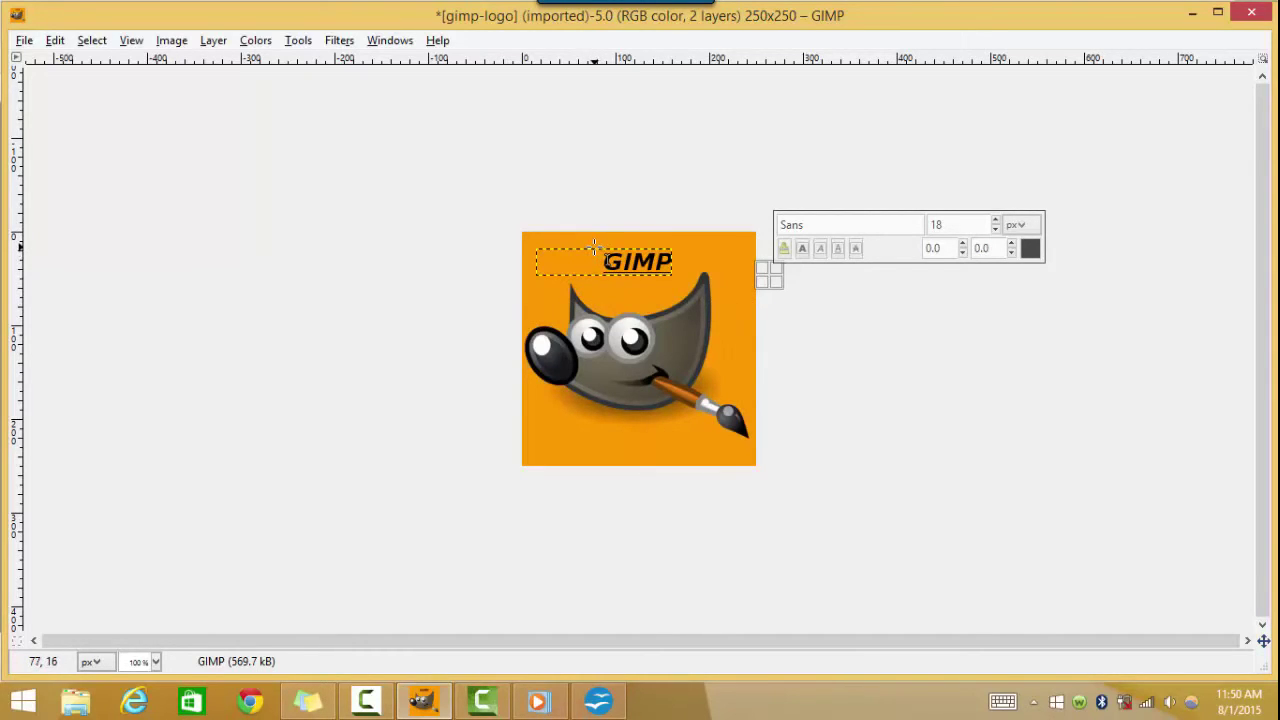
drag(592, 245, 648, 267)
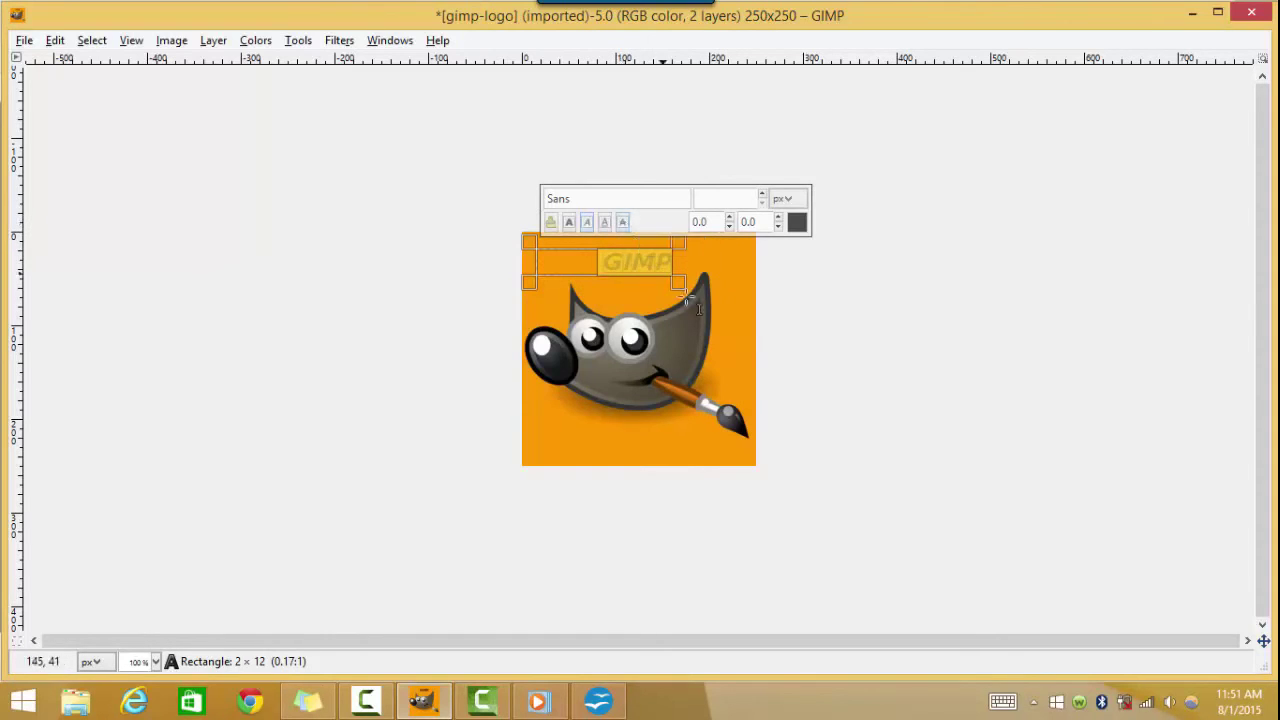
click(693, 262)
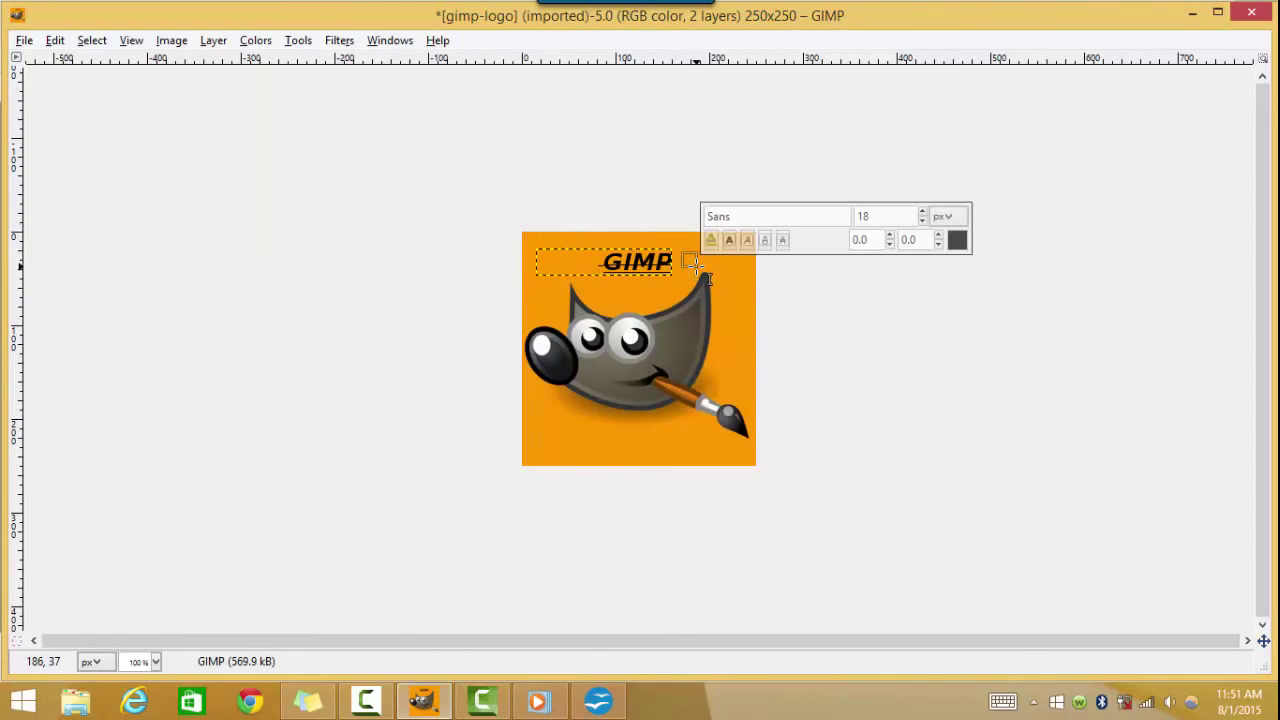